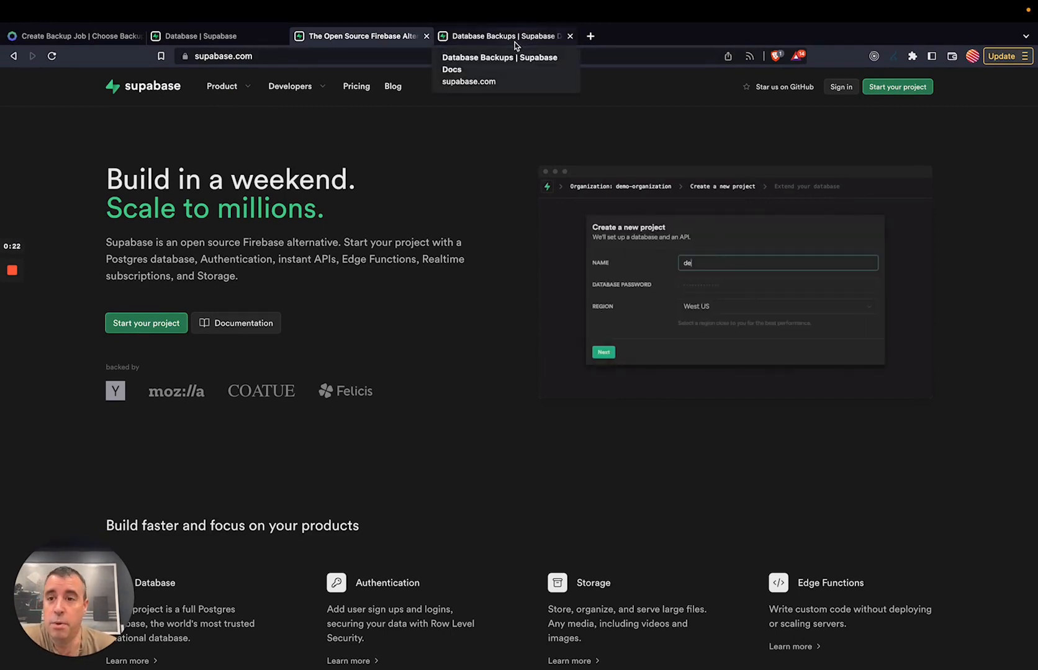
Switch to the 'Database Backups | Supabase Docs' page showing its Daily Backups section.
{"action": "left_click", "coordinate": [513, 38]}
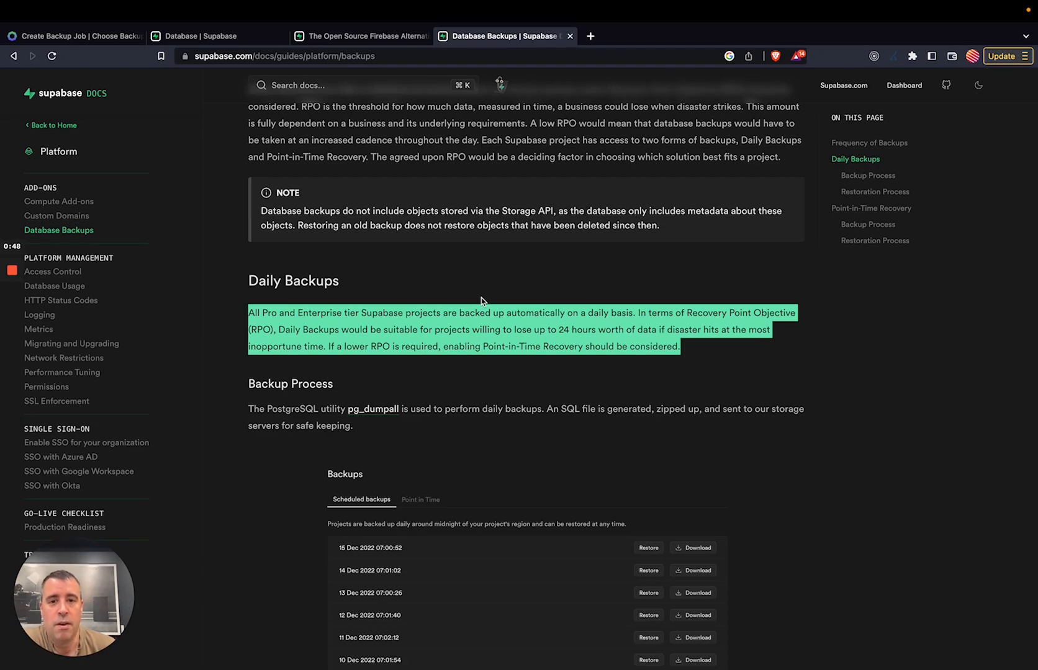
Switch to Ottomatik's 'Create Backup Job | Choose Backup type' page.
{"action": "left_click", "coordinate": [79, 48]}
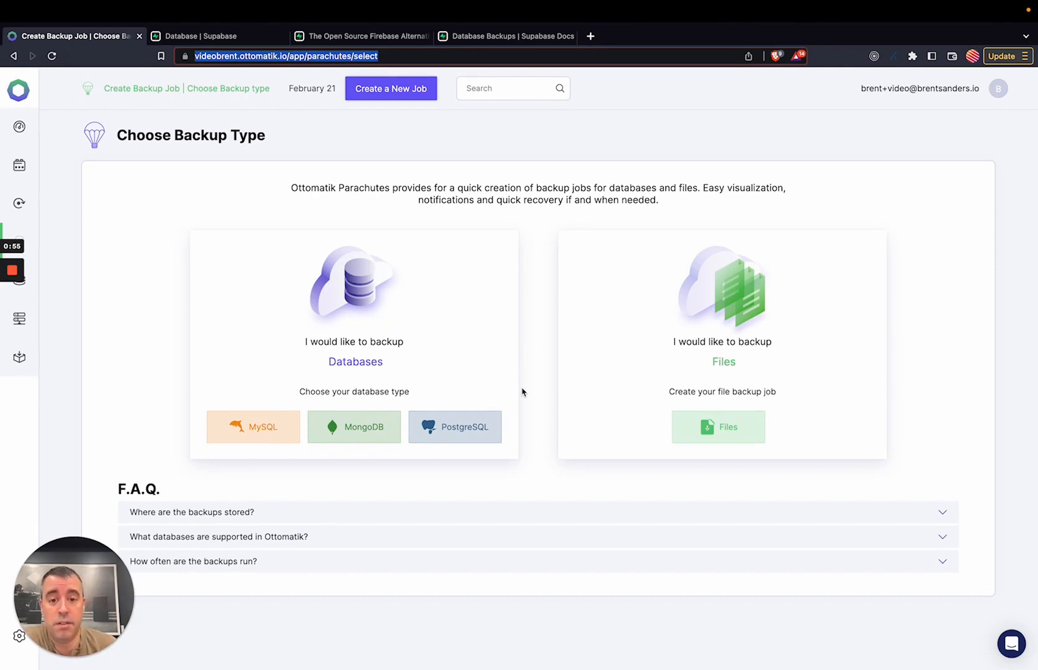
Choose a PostgreSQL backup running on Ottomatik Server with Ottomatik hosted storage.
{"action": "left_click", "coordinate": [462, 428]}
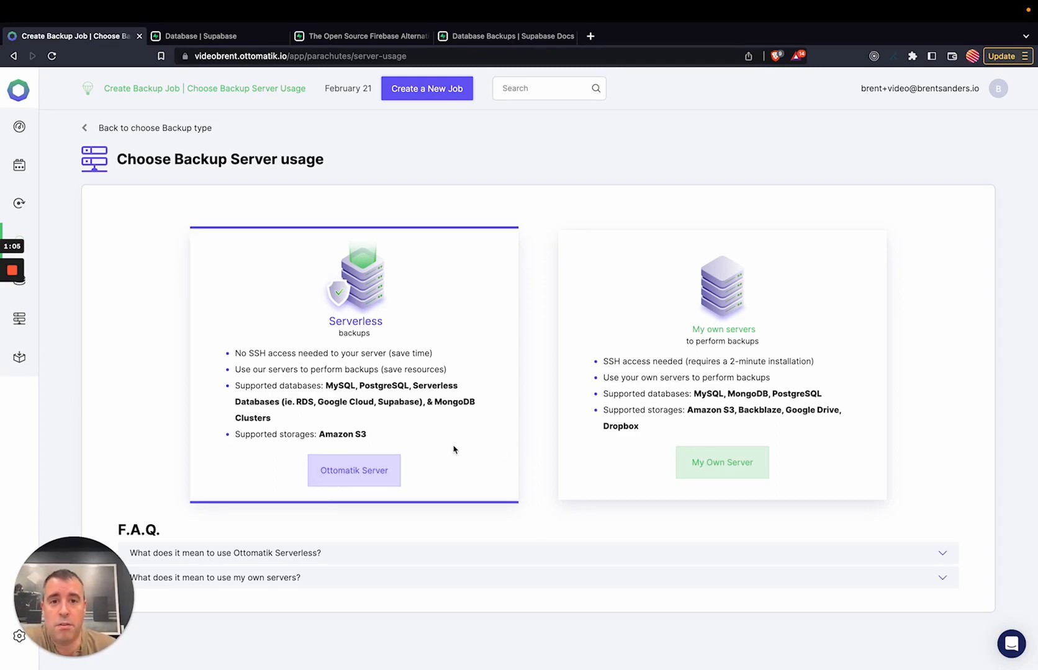
{"action": "left_click", "coordinate": [377, 467]}
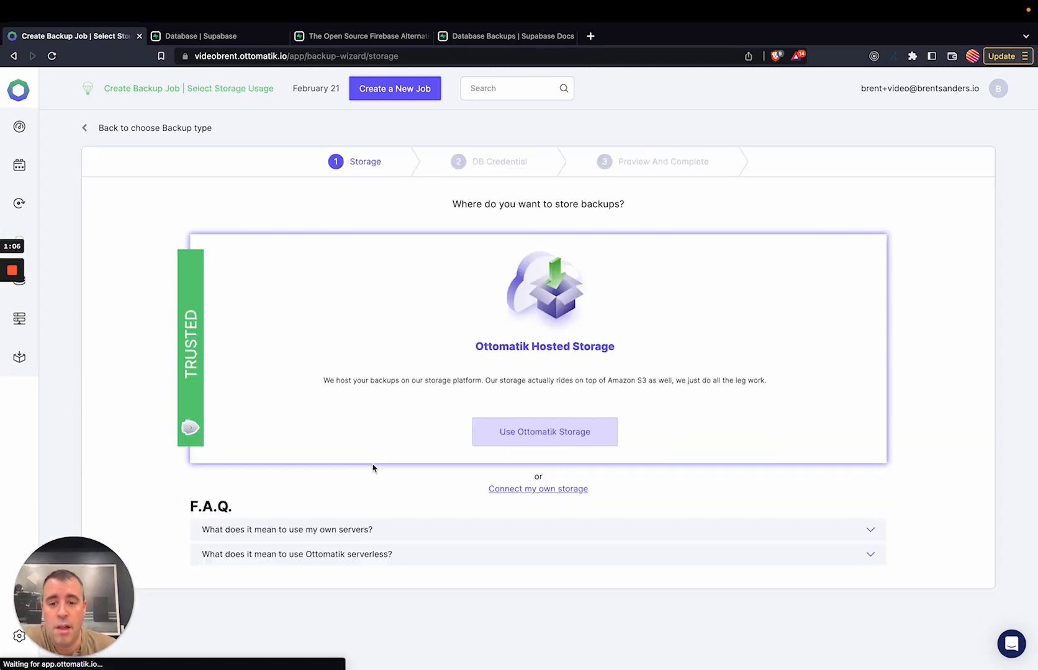
{"action": "left_click", "coordinate": [558, 438]}
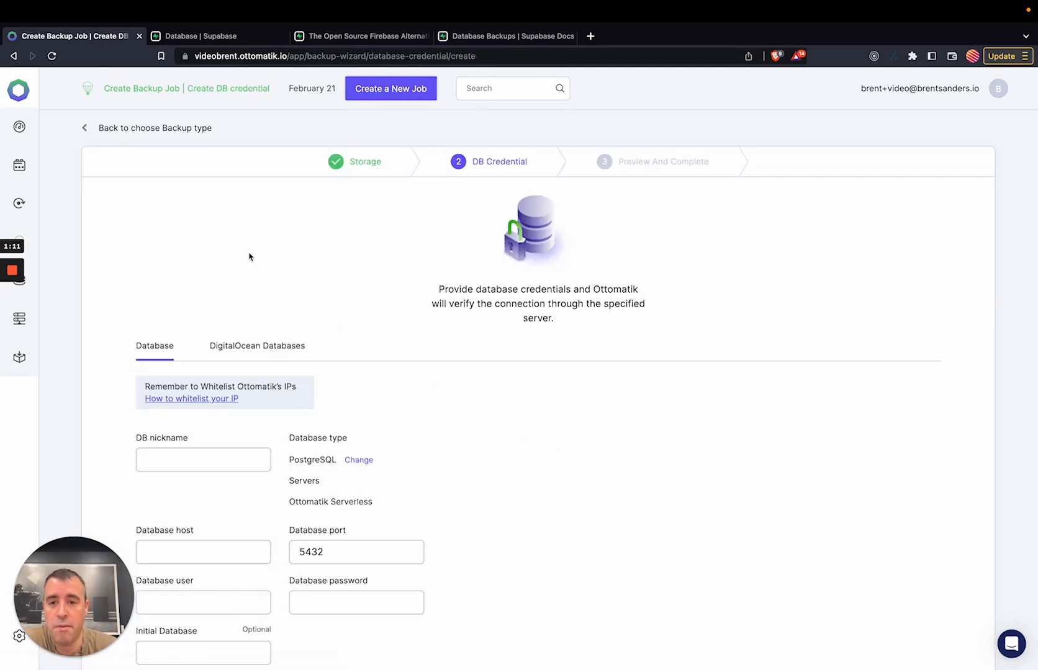
Nickname the credential 'Supabase' and paste the database host copied from Supabase settings.
{"action": "scroll", "coordinate": [220, 401], "scroll_direction": "down", "scroll_amount": 3}
{"action": "left_click", "coordinate": [214, 384]}
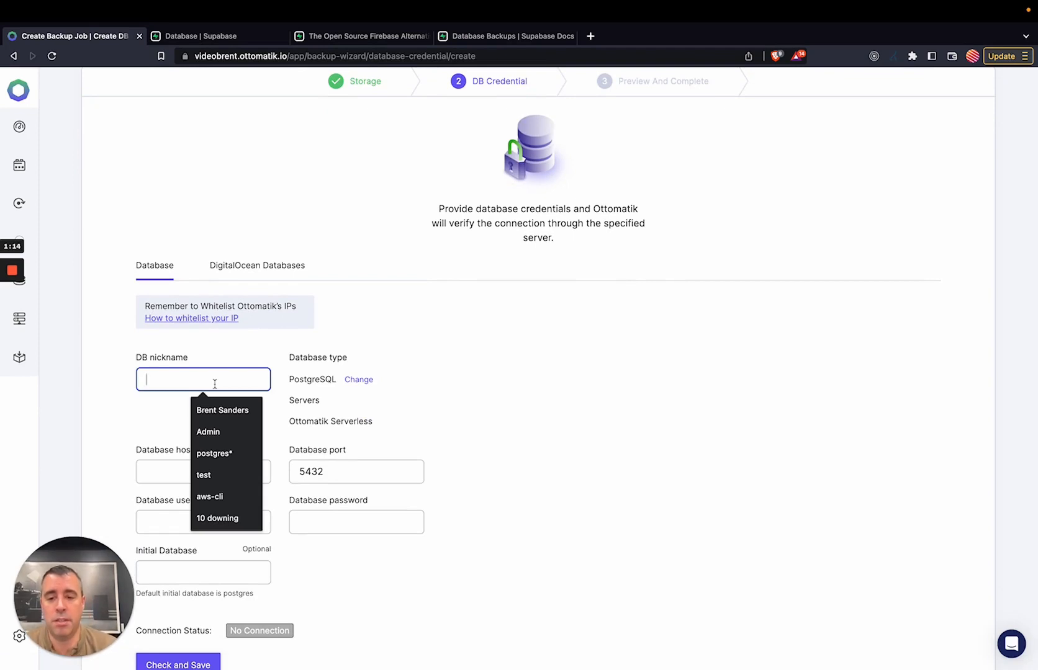
{"action": "type", "text": "Supabase"}
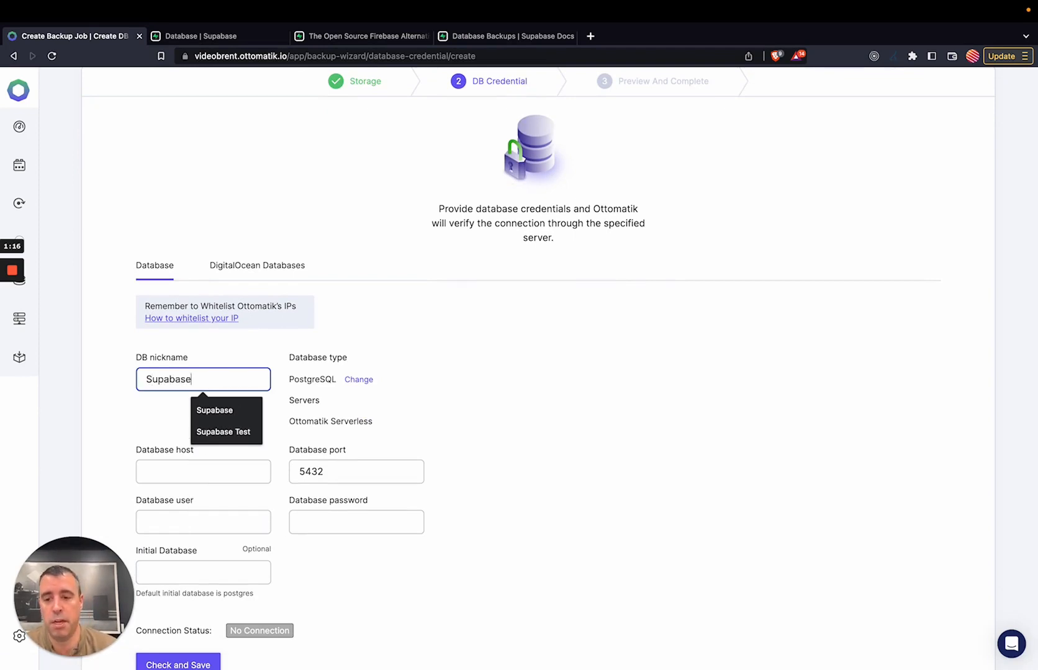
{"action": "left_click", "coordinate": [251, 37]}
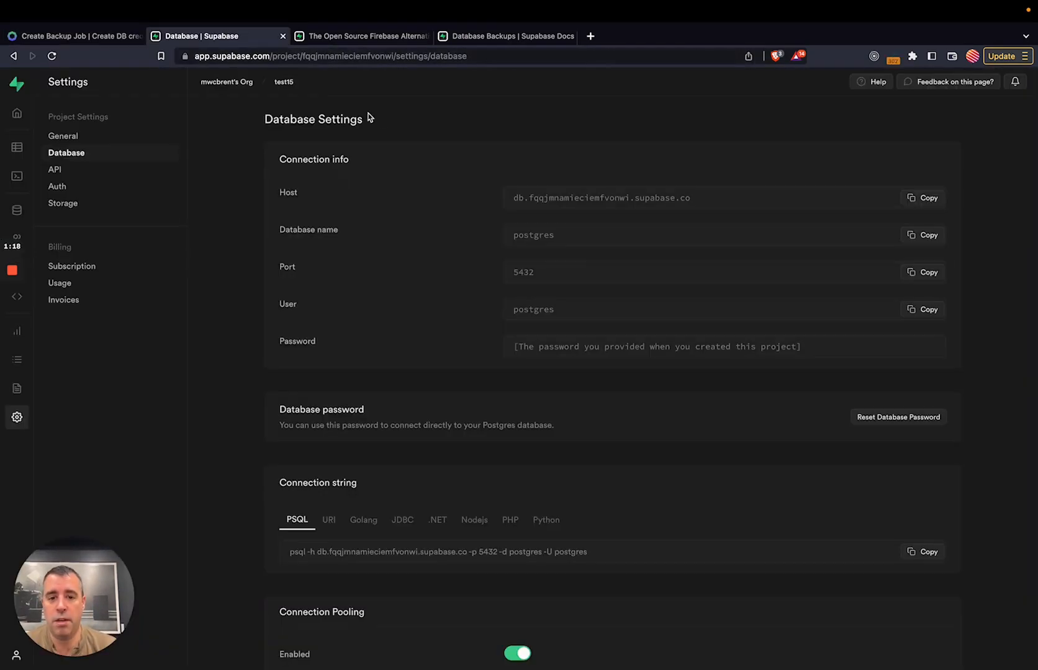
{"action": "left_click", "coordinate": [926, 199]}
{"action": "key", "text": "ctrl+shift+Tab"}
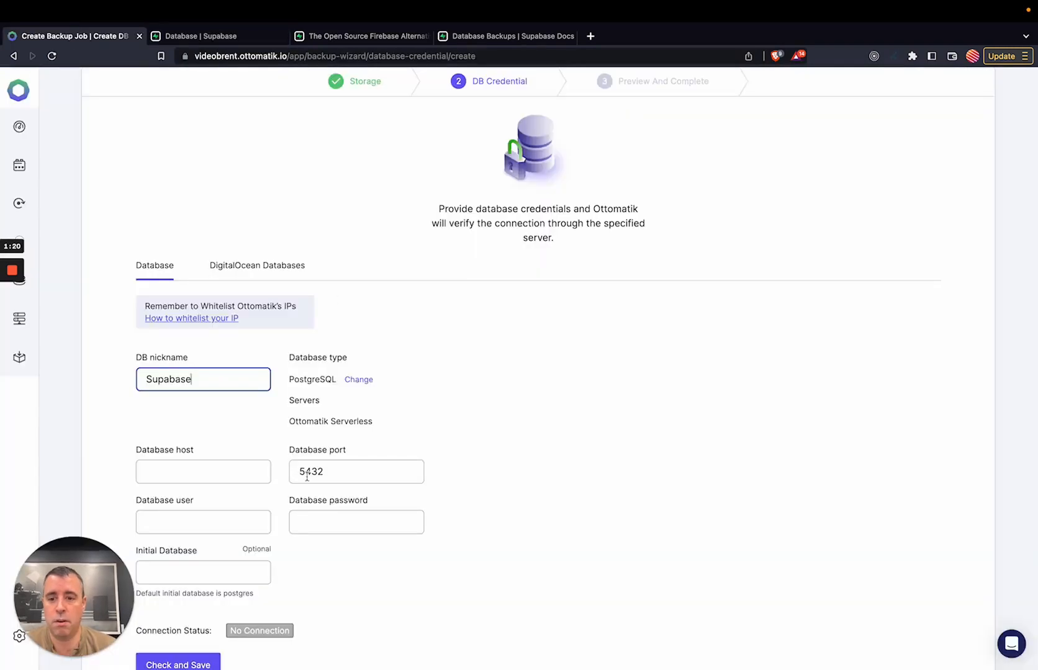
{"action": "left_click", "coordinate": [194, 473]}
{"action": "key", "text": "super+v"}
Enter user postgres, initial database postgres and the password, then check and save.
{"action": "left_click", "coordinate": [205, 518]}
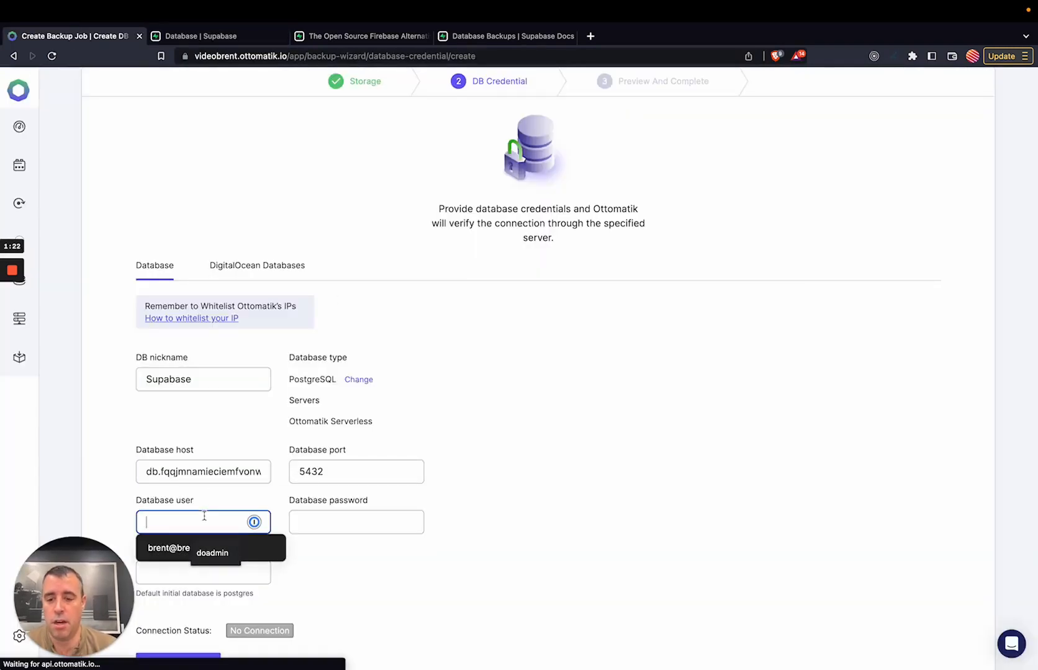
{"action": "type", "text": "postgres"}
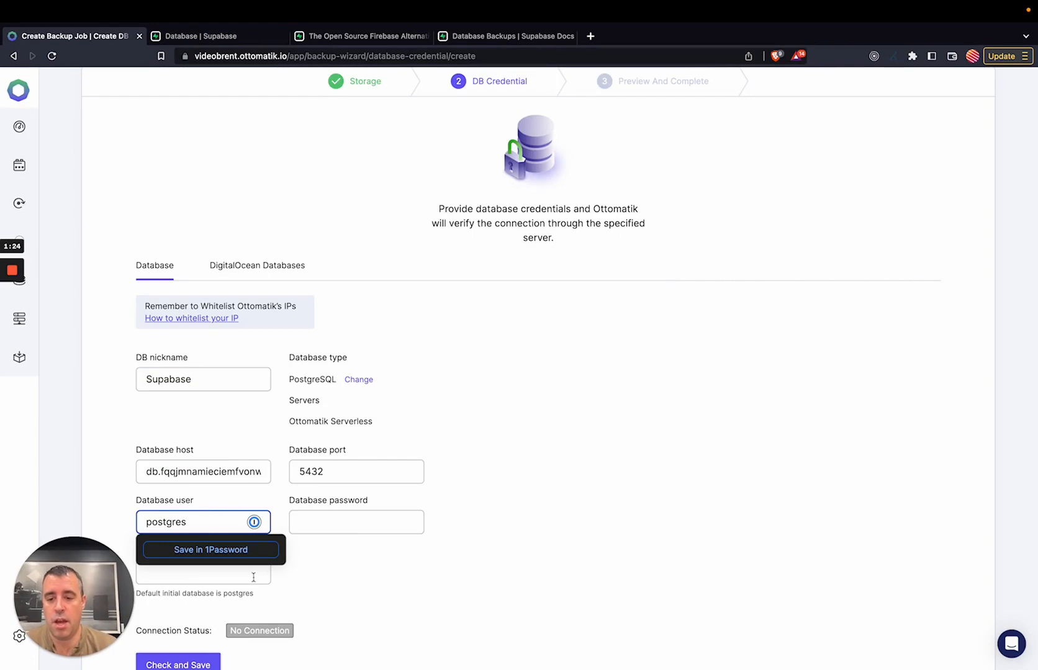
{"action": "left_click", "coordinate": [253, 574]}
{"action": "type", "text": "postgres"}
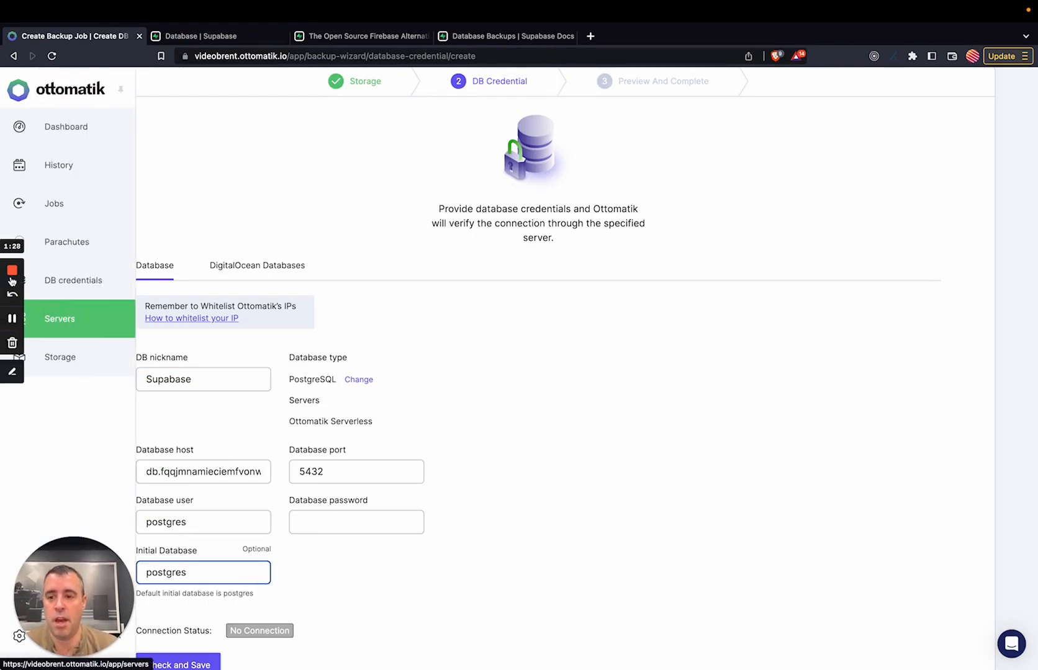
{"action": "left_click", "coordinate": [12, 319]}
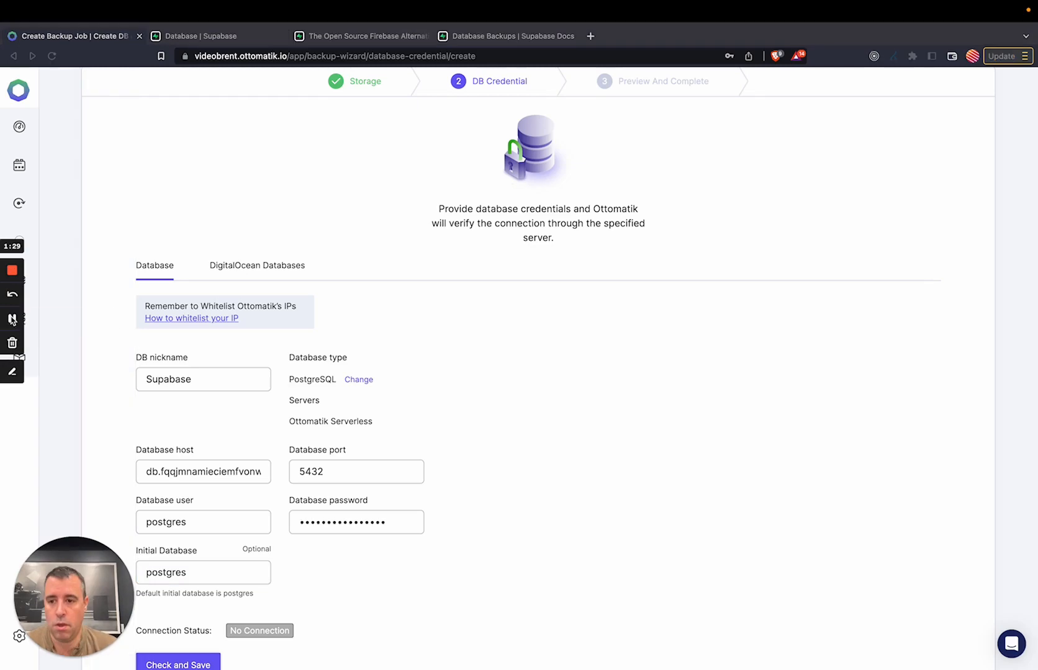
{"action": "scroll", "coordinate": [422, 339], "scroll_direction": "down", "scroll_amount": 2}
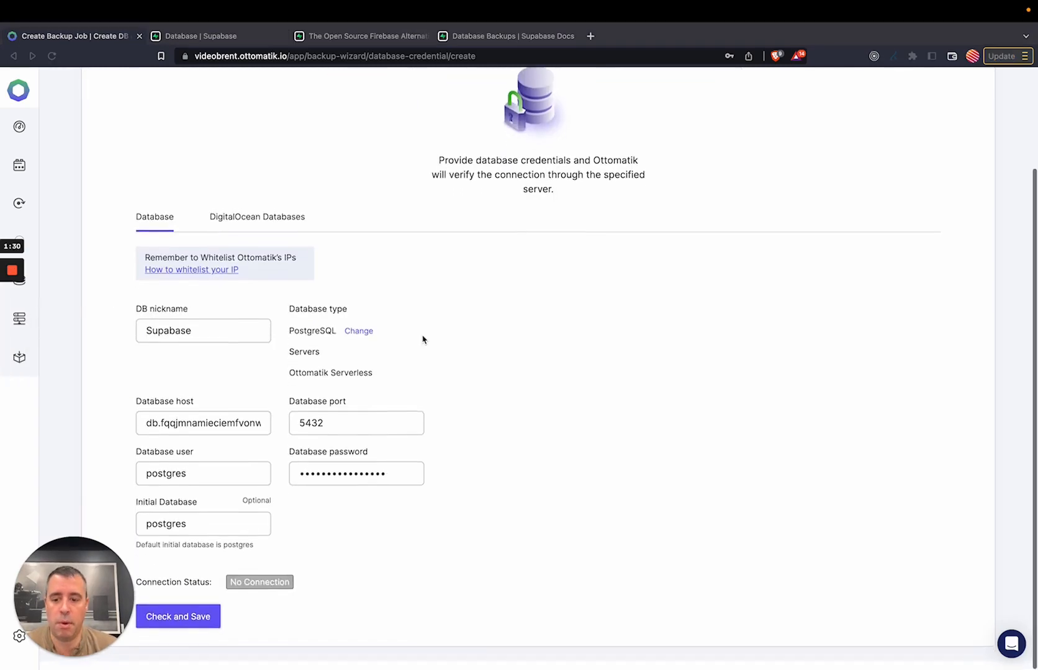
{"action": "left_click", "coordinate": [191, 635]}
{"action": "left_click", "coordinate": [191, 634]}
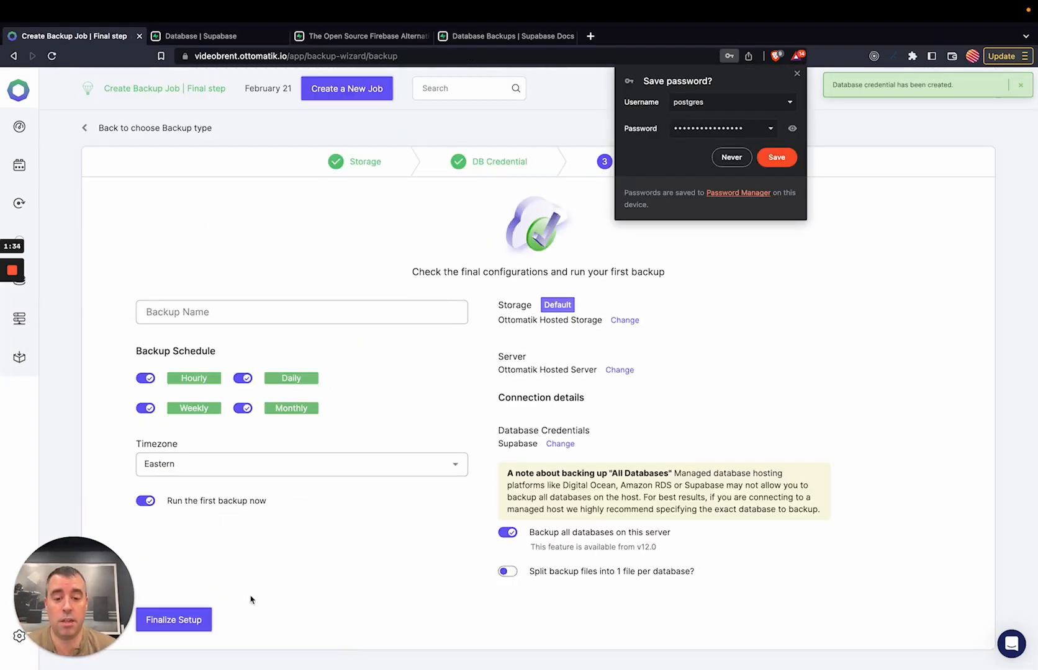
Name the backup job 'Supabase Parachute', dismiss the save-password popup, and finalize setup.
{"action": "left_click", "coordinate": [205, 308]}
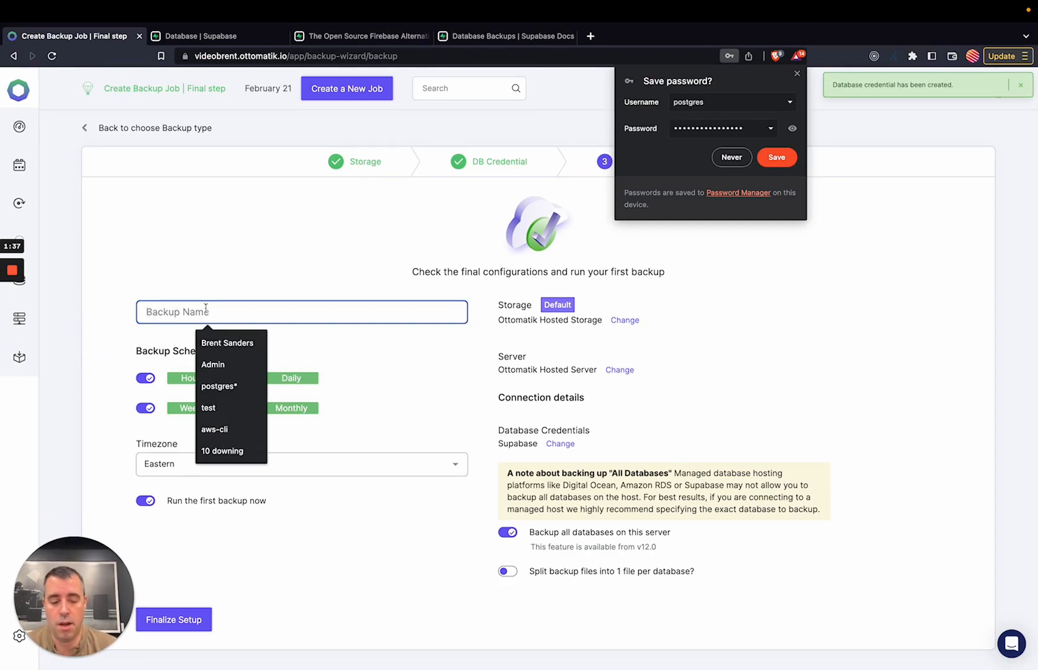
{"action": "type", "text": "Supabase Pa"}
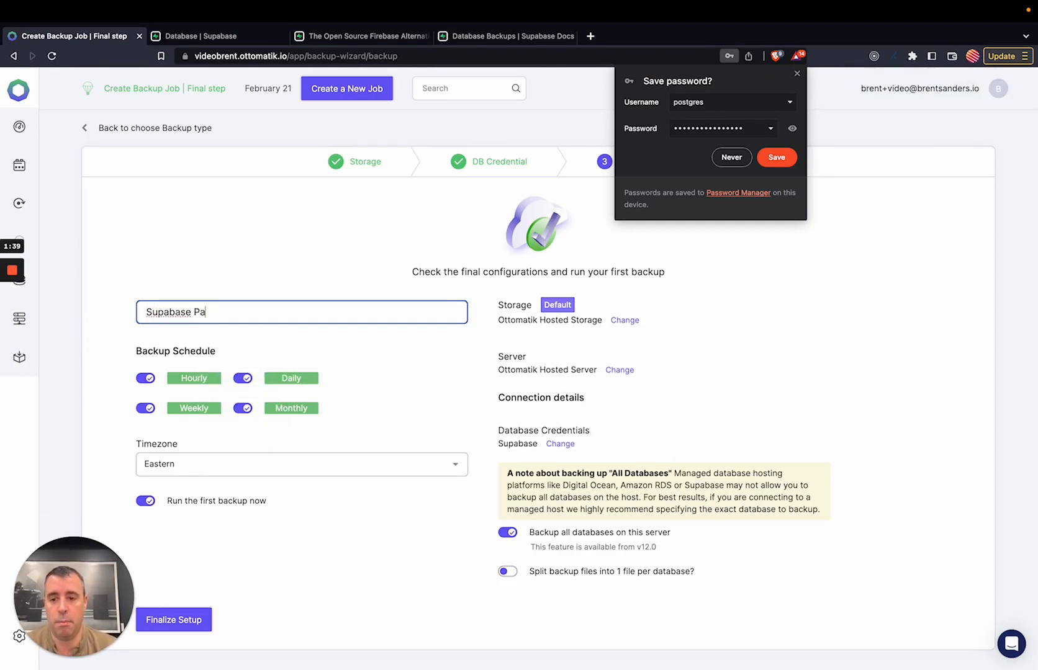
{"action": "type", "text": "rachute"}
{"action": "left_click", "coordinate": [229, 286]}
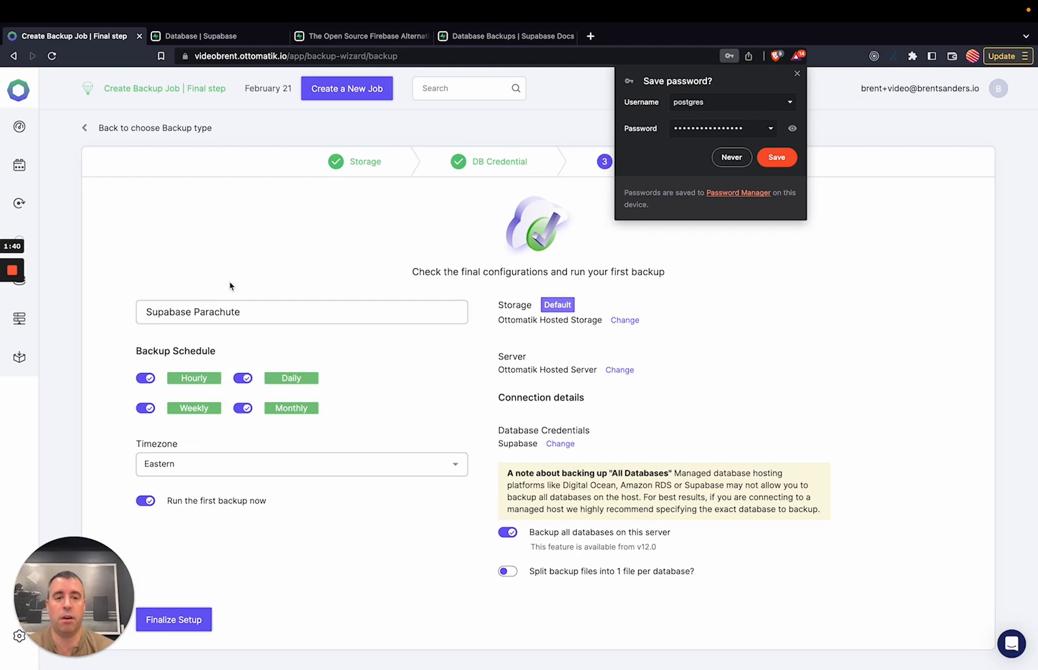
{"action": "left_click", "coordinate": [796, 74]}
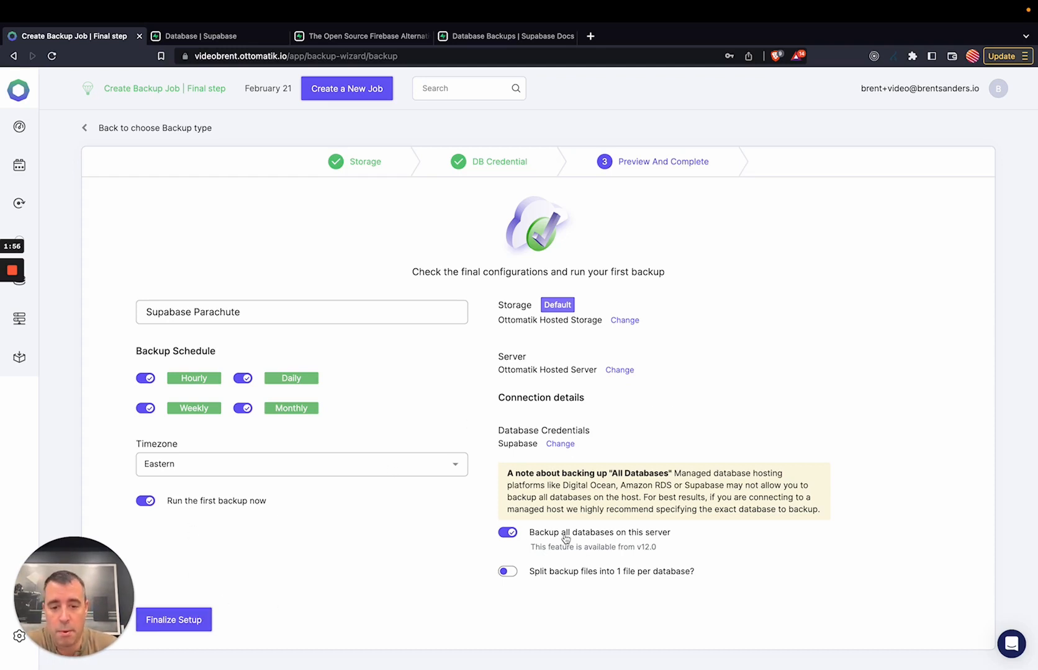
{"action": "left_click", "coordinate": [193, 617]}
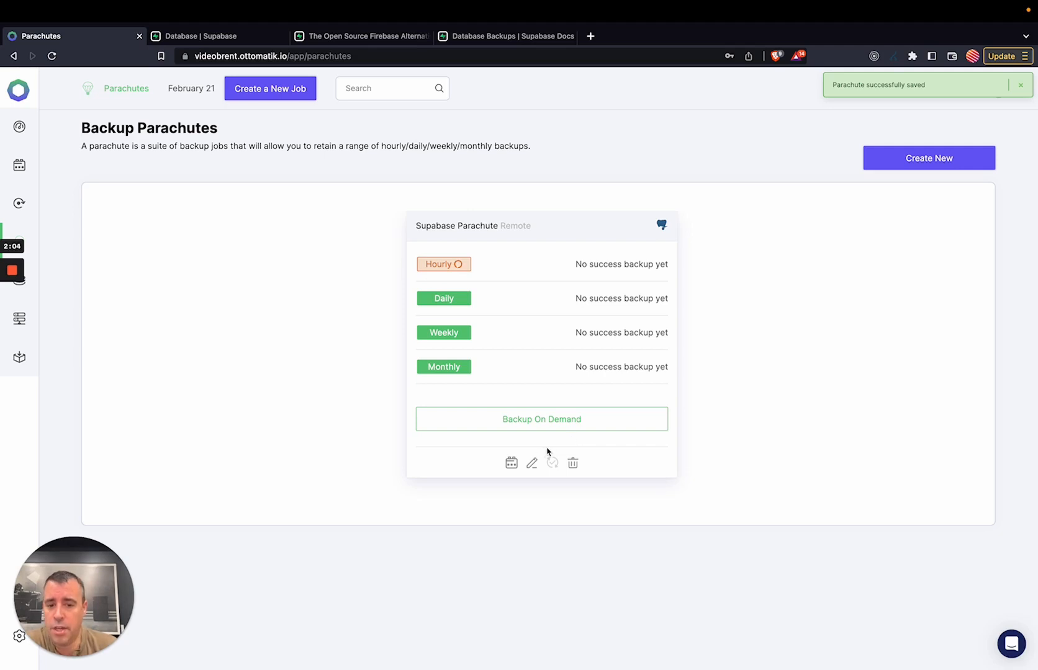
Review Supabase Parachute's storage, credentials and four schedules in Edit Parachute, then go to Jobs.
{"action": "mouse_move", "coordinate": [454, 374]}
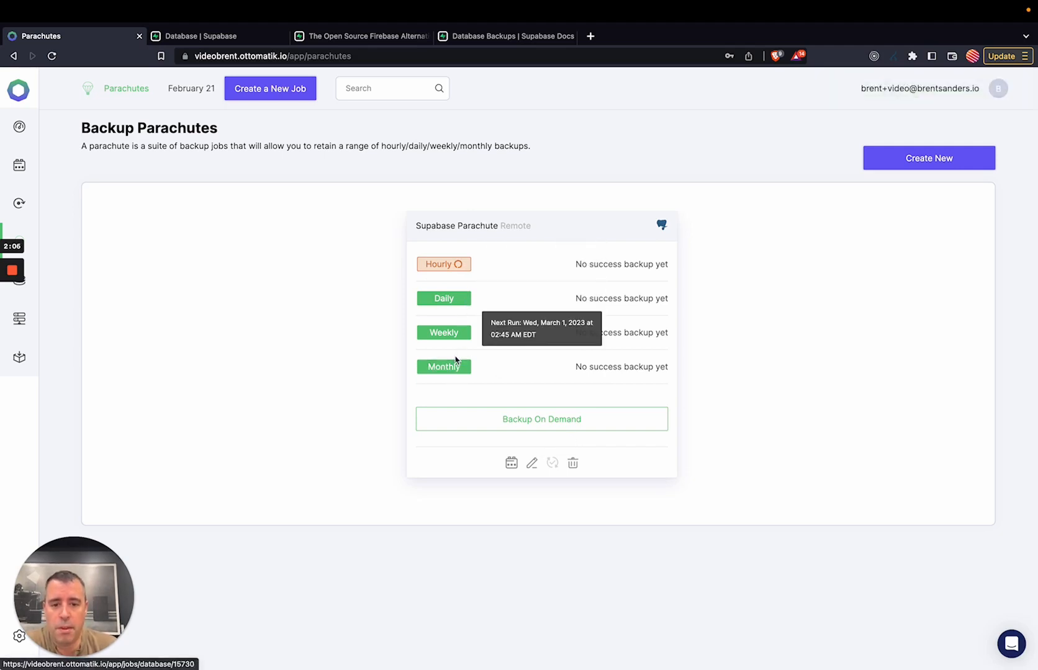
{"action": "mouse_move", "coordinate": [453, 262]}
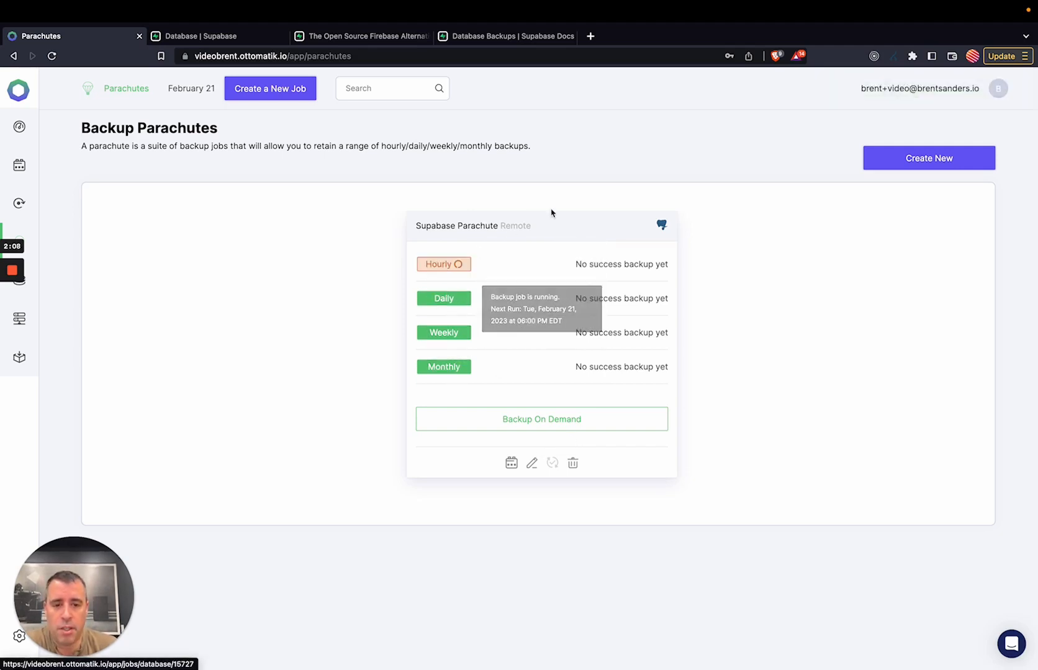
{"action": "left_click", "coordinate": [532, 463]}
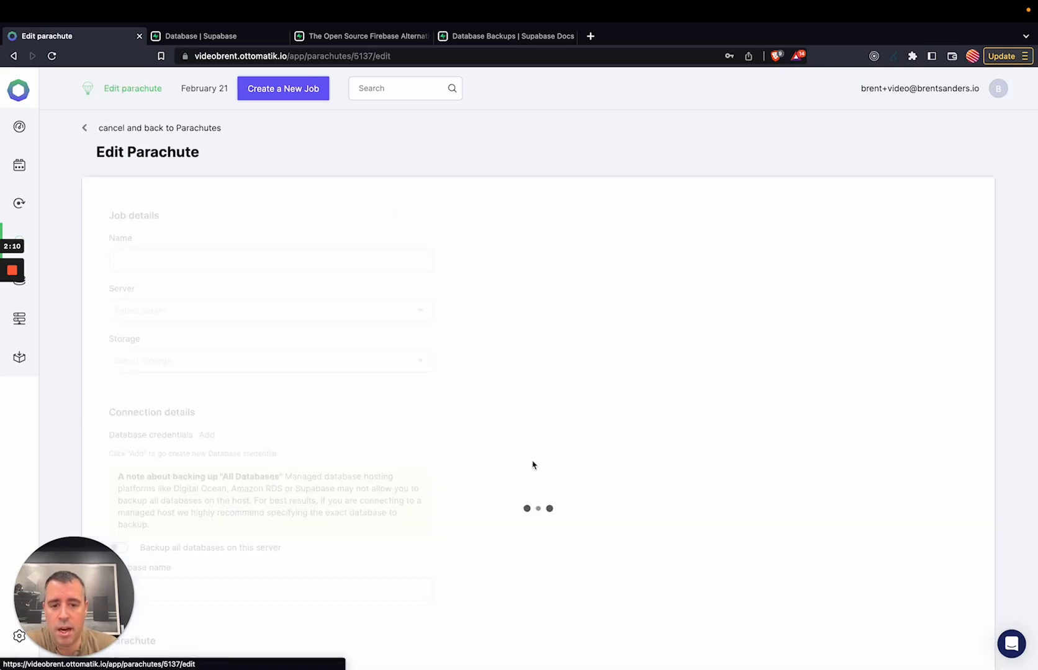
{"action": "scroll", "coordinate": [250, 311], "scroll_direction": "down", "scroll_amount": 5}
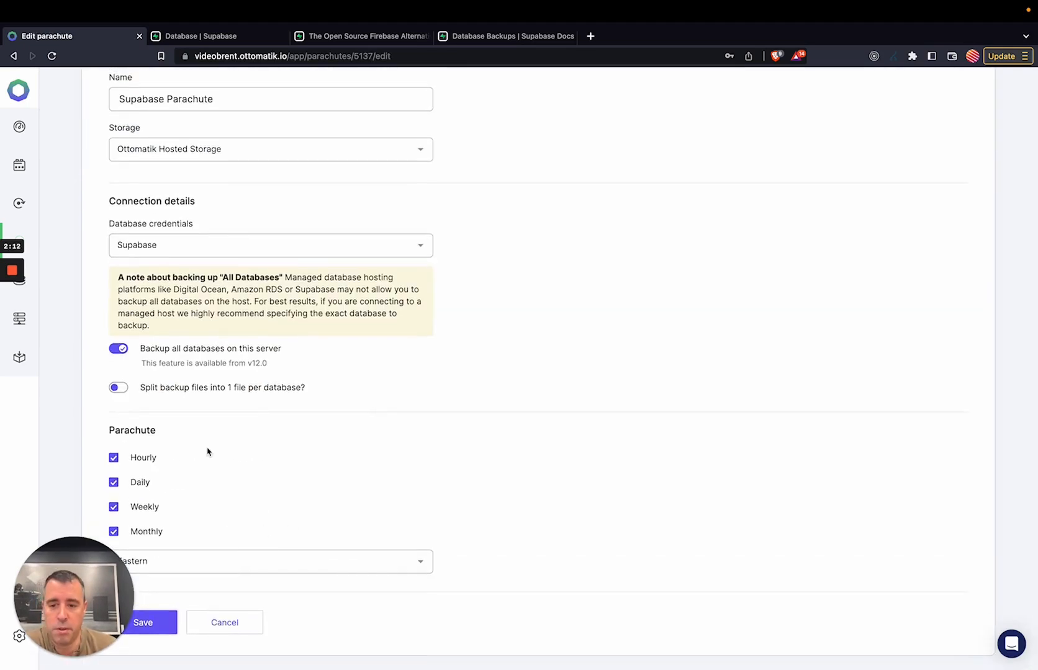
{"action": "scroll", "coordinate": [199, 404], "scroll_direction": "up", "scroll_amount": 5}
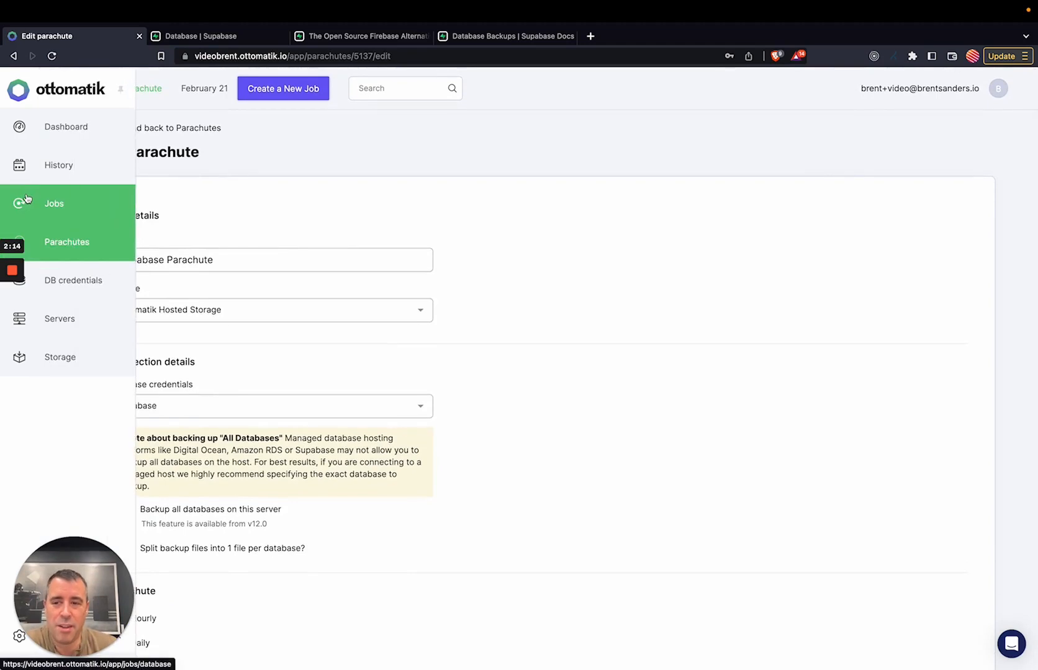
{"action": "left_click", "coordinate": [41, 202]}
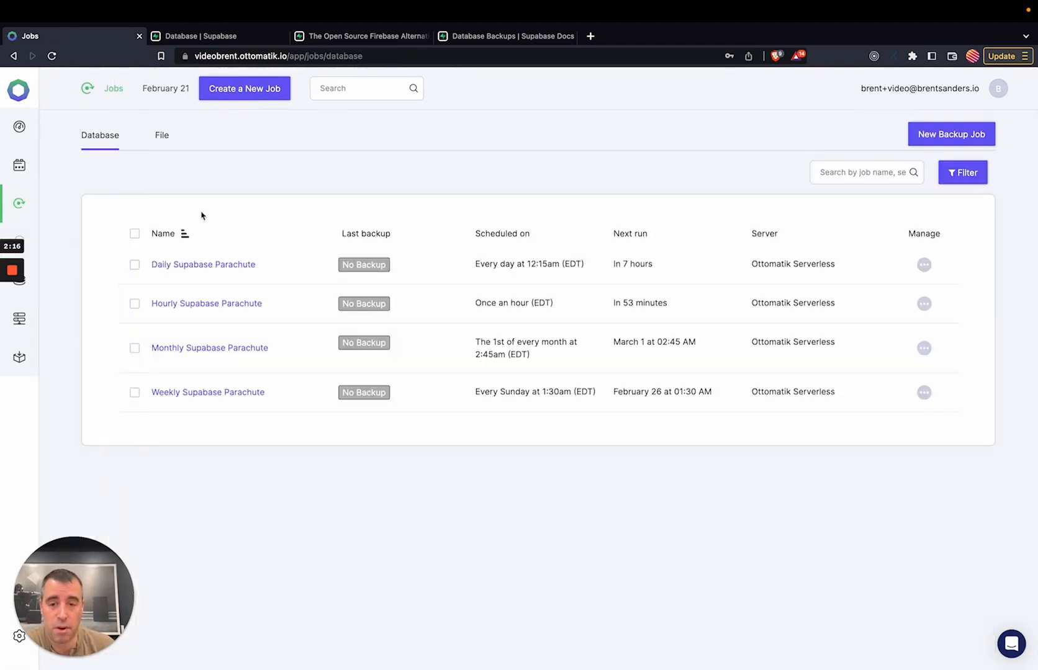
Check the schedule and retention details of the Daily and Hourly Supabase Parachute jobs.
{"action": "left_click", "coordinate": [923, 265]}
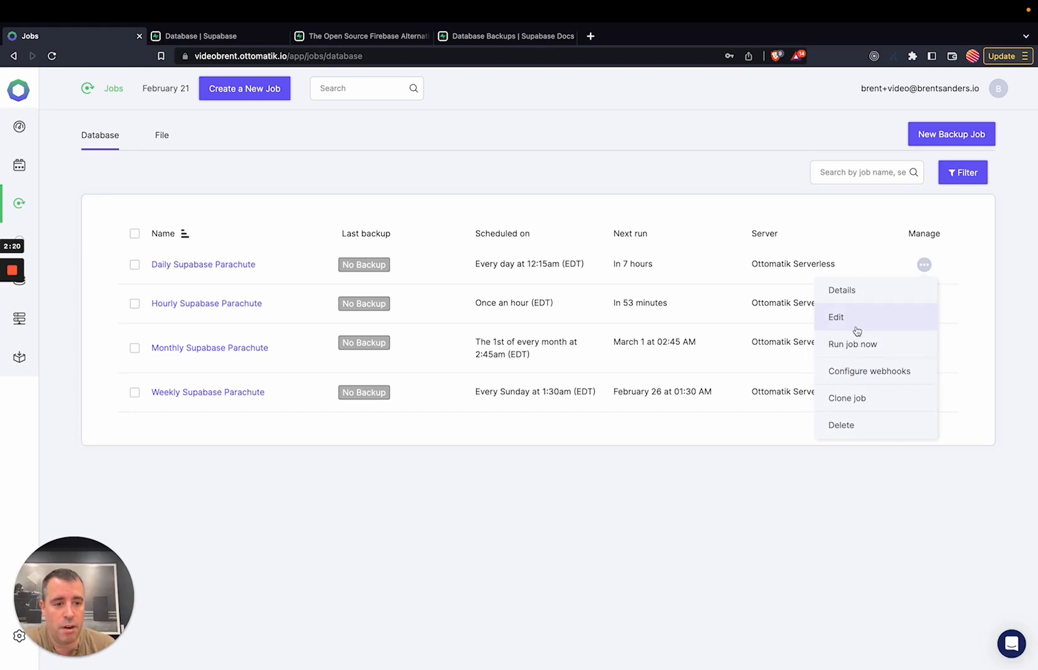
{"action": "left_click", "coordinate": [851, 300]}
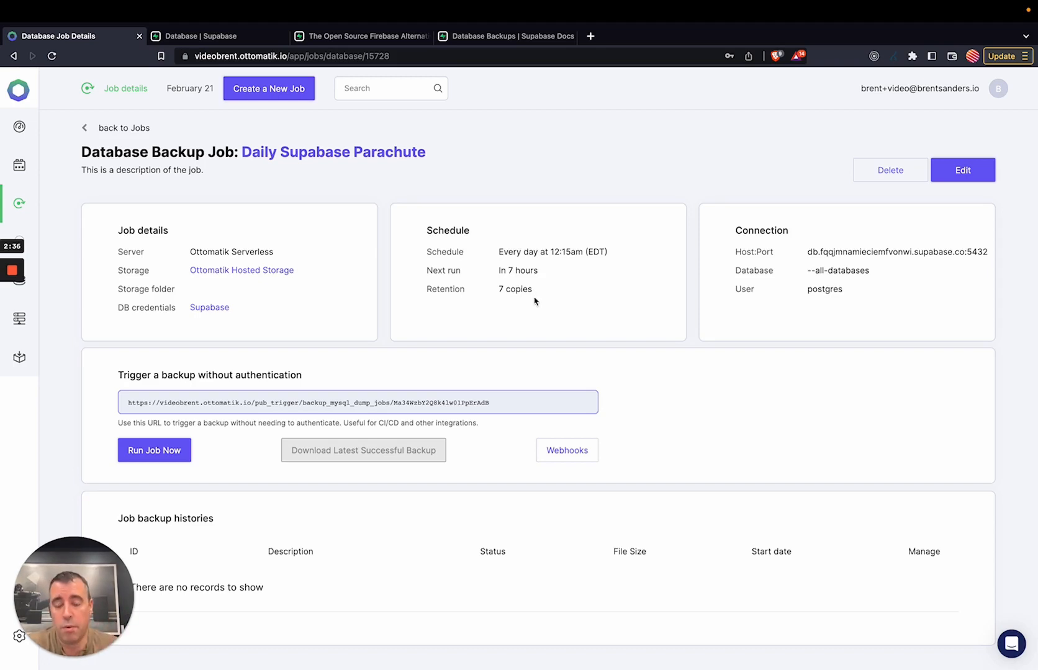
{"action": "left_click", "coordinate": [137, 129]}
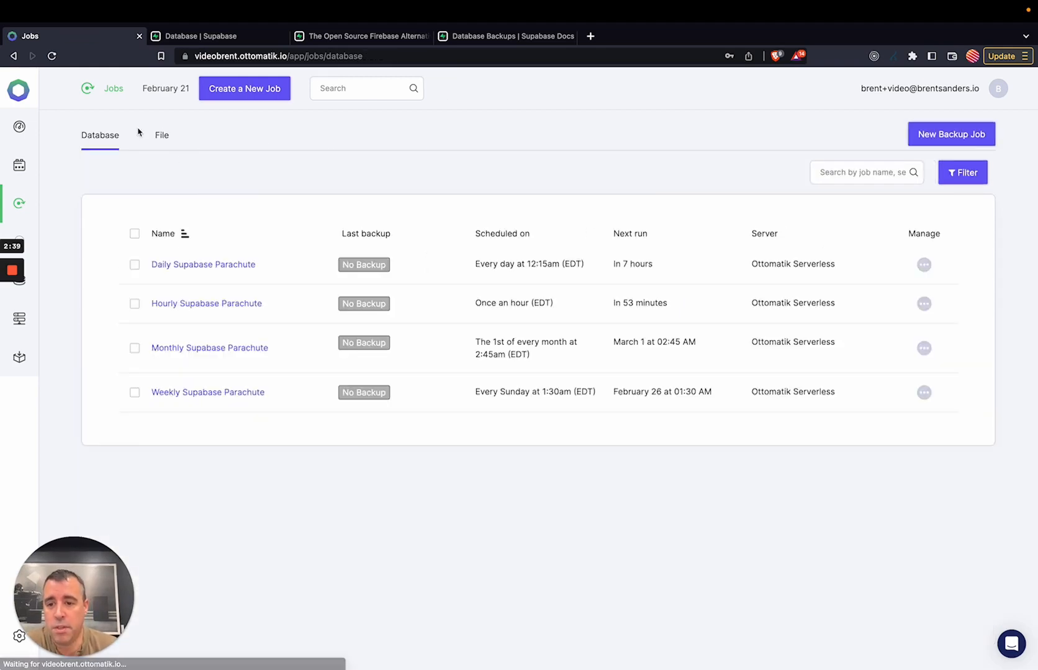
{"action": "left_click", "coordinate": [236, 306]}
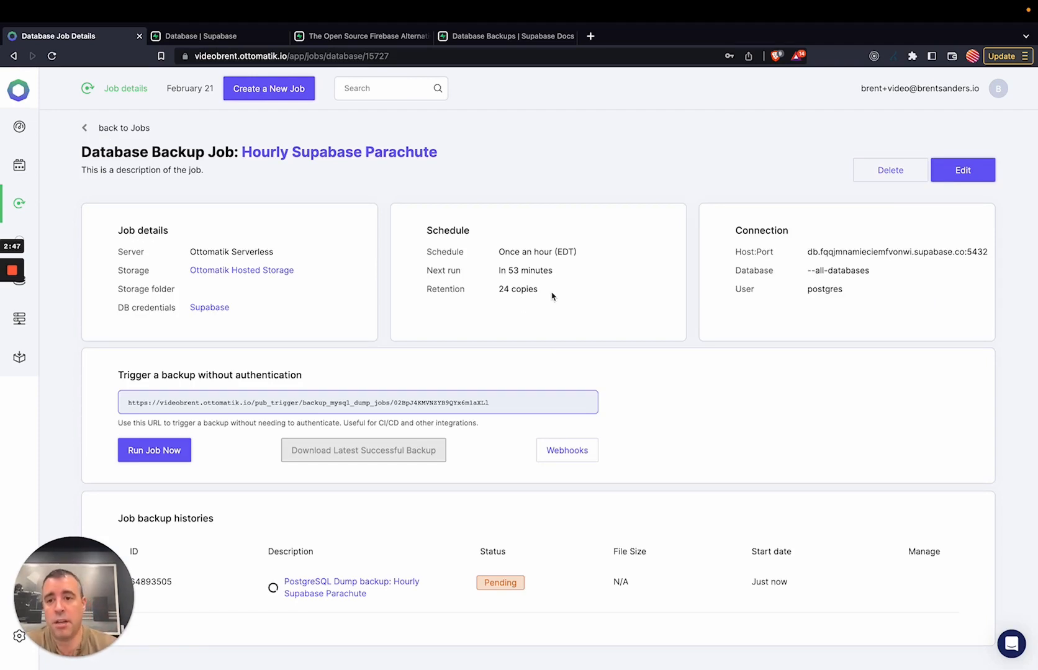
{"action": "left_click", "coordinate": [124, 127]}
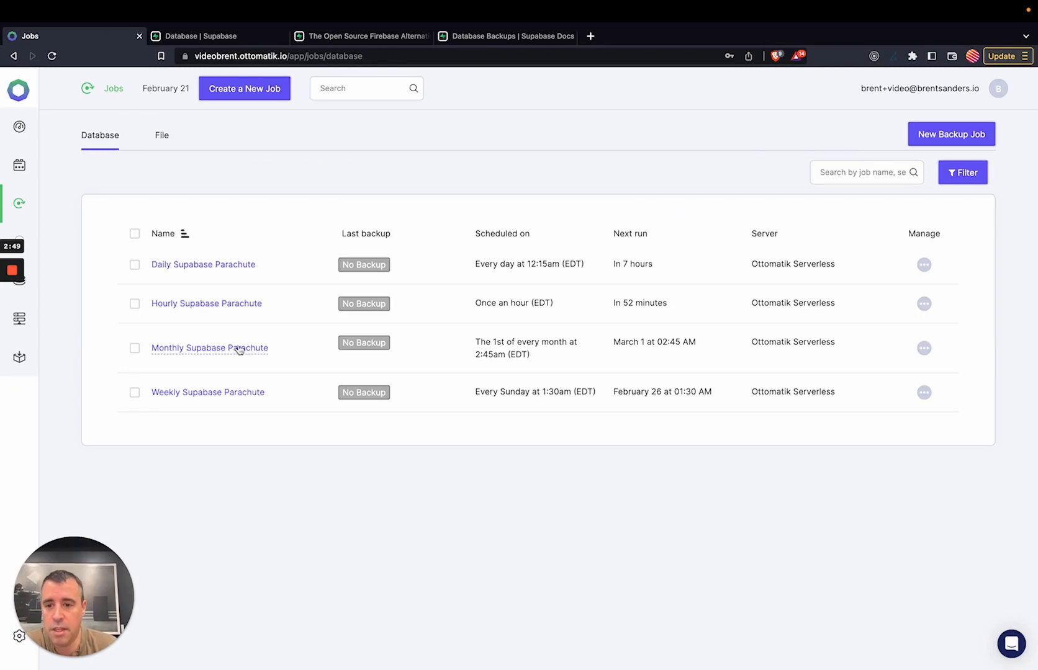
Check the Weekly and Monthly jobs' details, then open the backup History.
{"action": "left_click", "coordinate": [220, 396]}
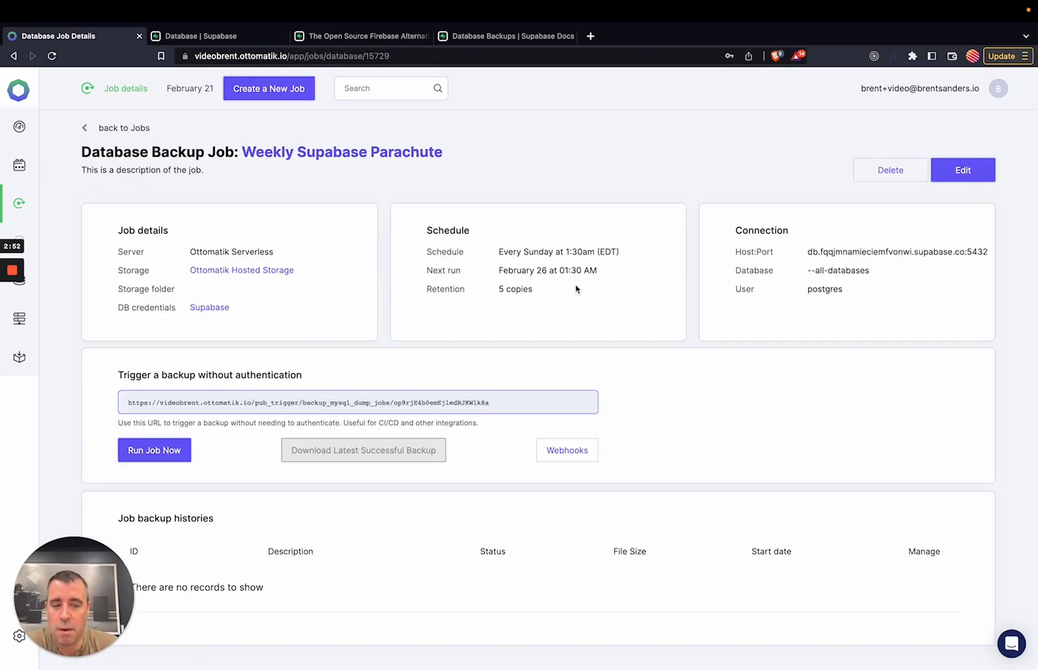
{"action": "left_click", "coordinate": [94, 127]}
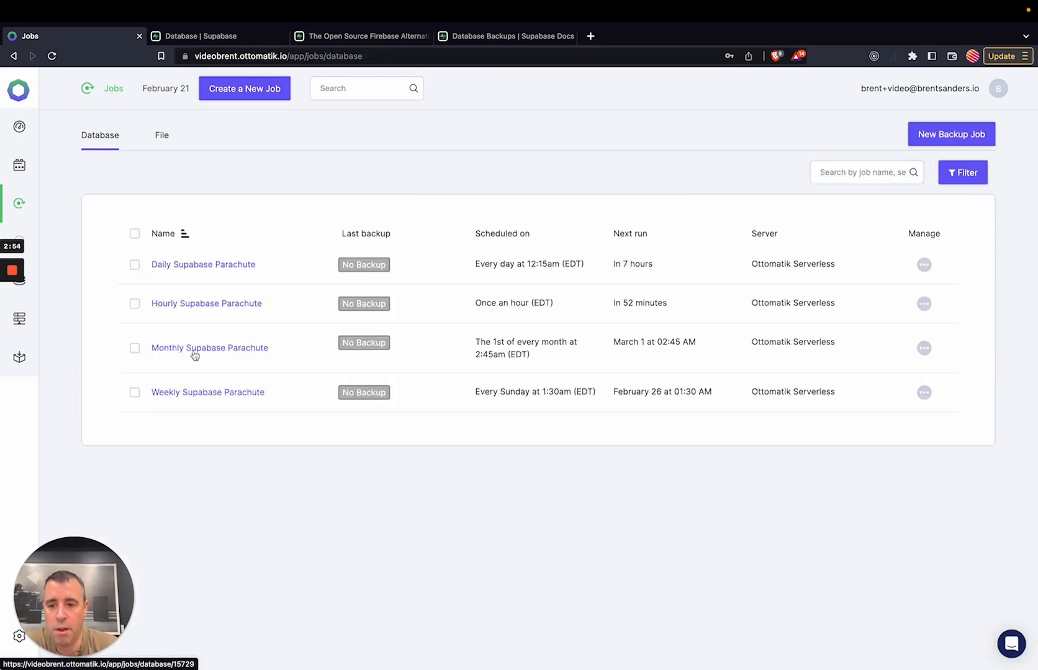
{"action": "left_click", "coordinate": [194, 348]}
{"action": "left_click_drag", "start_coordinate": [571, 306], "coordinate": [470, 301]}
{"action": "left_click", "coordinate": [541, 314]}
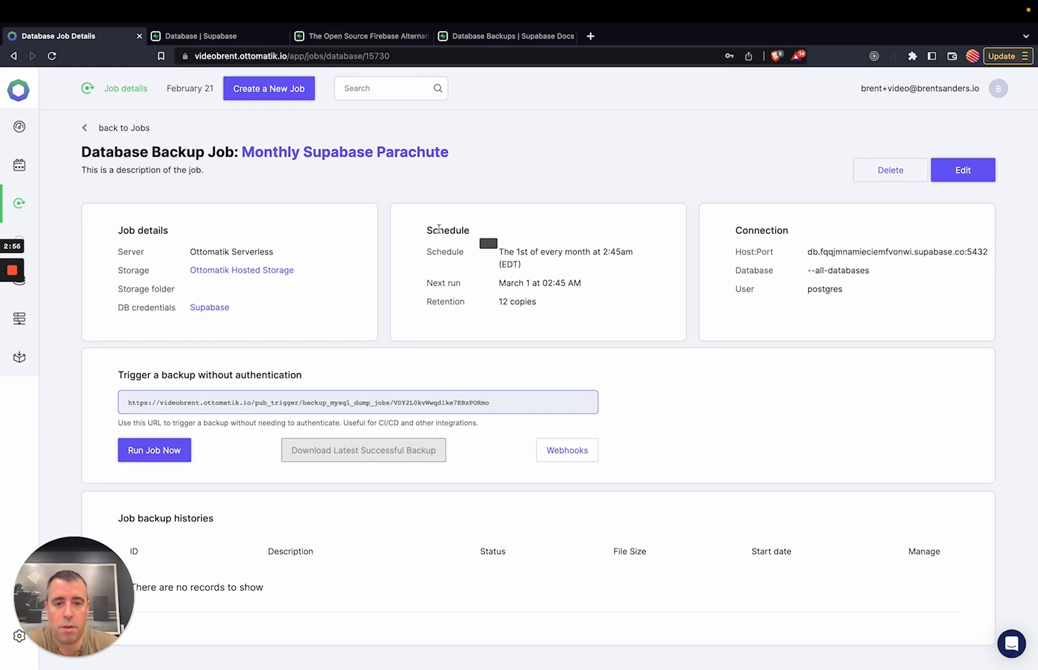
{"action": "left_click", "coordinate": [130, 128]}
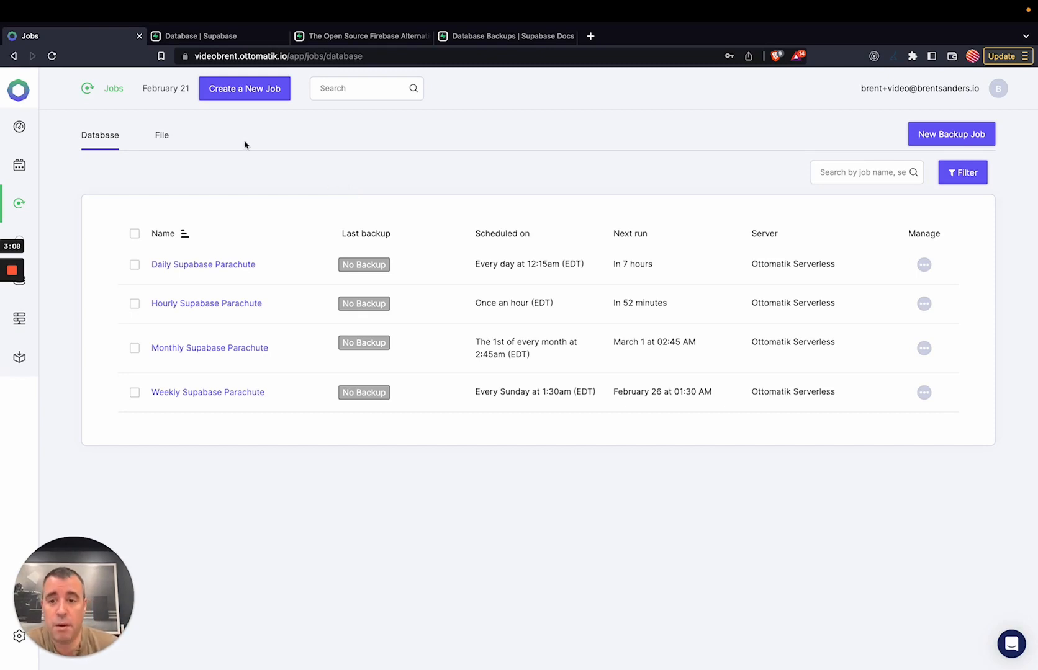
{"action": "left_click", "coordinate": [26, 166]}
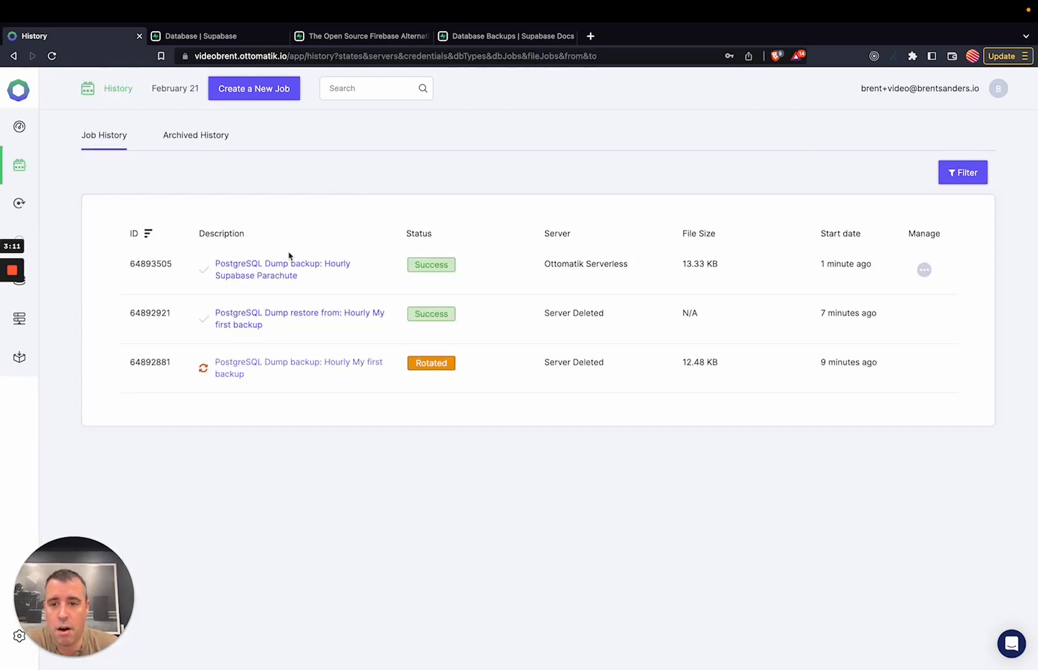
Open the successful 13.33 KB Hourly Supabase Parachute backup and start restoring it.
{"action": "left_click", "coordinate": [278, 266]}
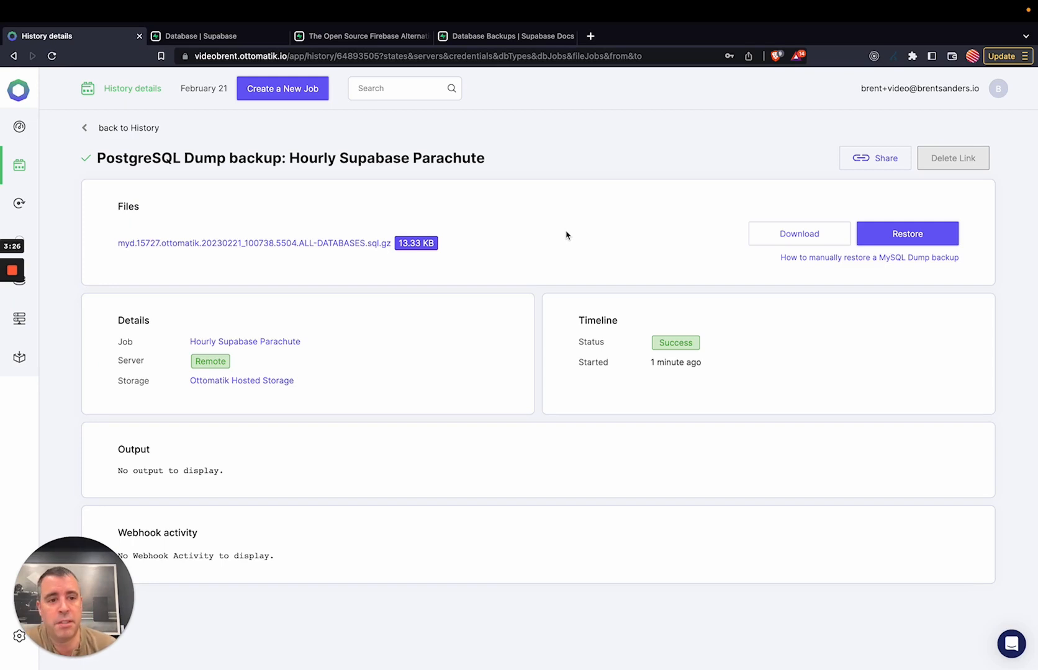
{"action": "left_click", "coordinate": [920, 236]}
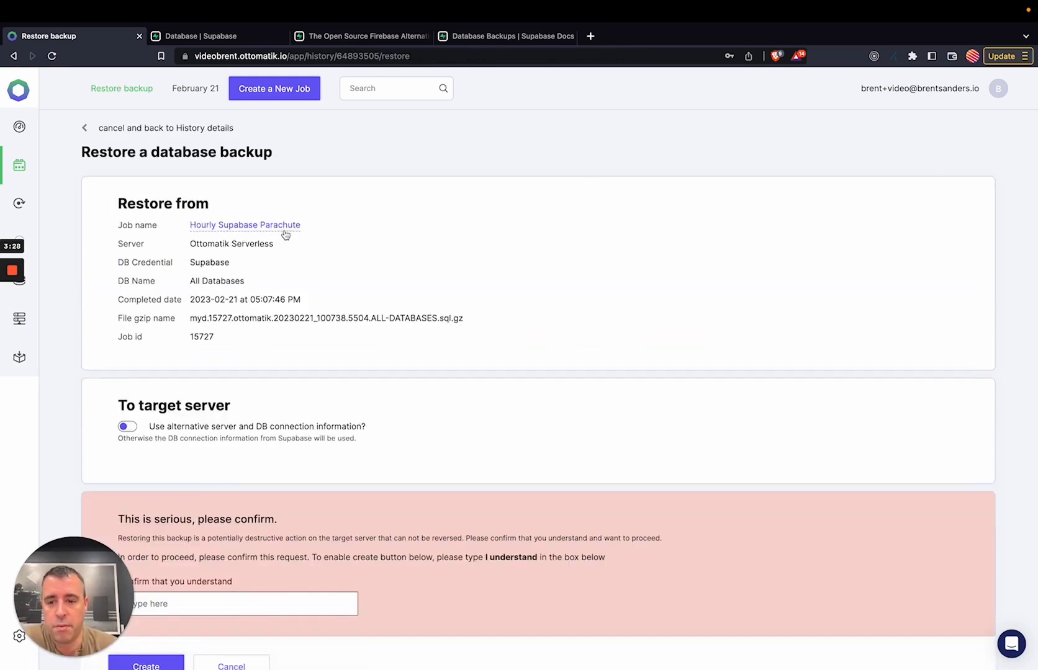
Confirm the restore with 'I understand', create it, and wait for Success status.
{"action": "scroll", "coordinate": [285, 234], "scroll_direction": "down", "scroll_amount": 2}
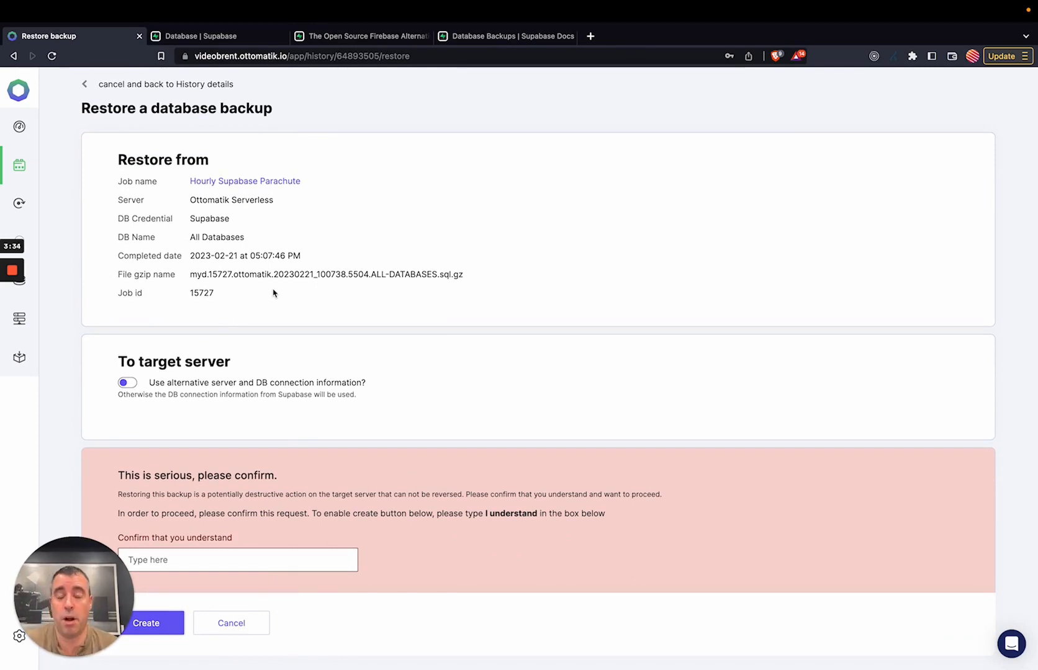
{"action": "left_click", "coordinate": [280, 557]}
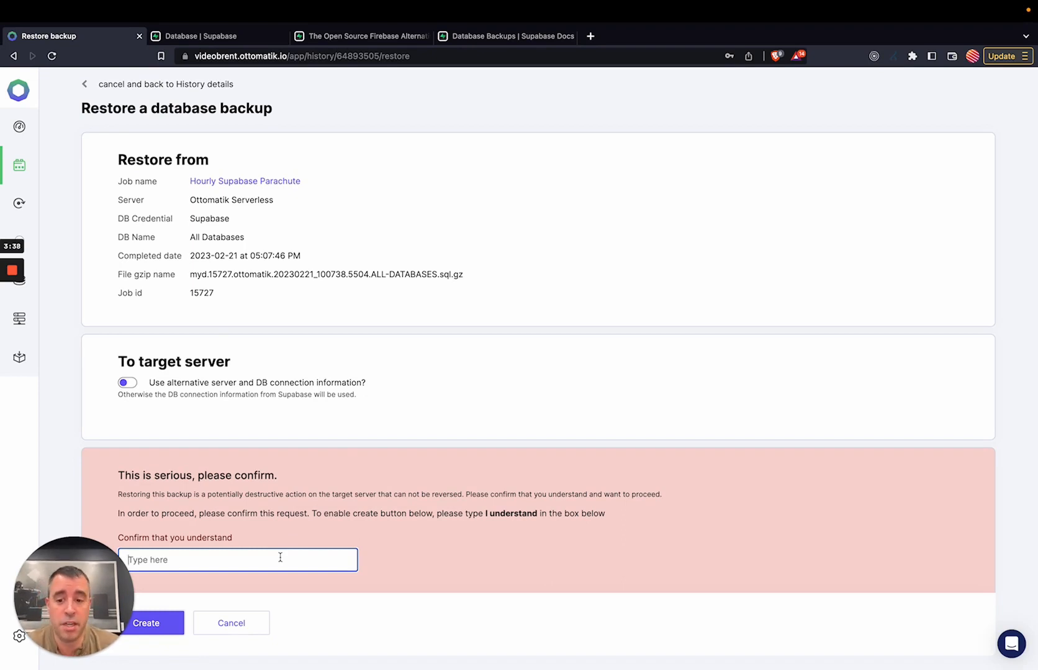
{"action": "type", "text": "I understand"}
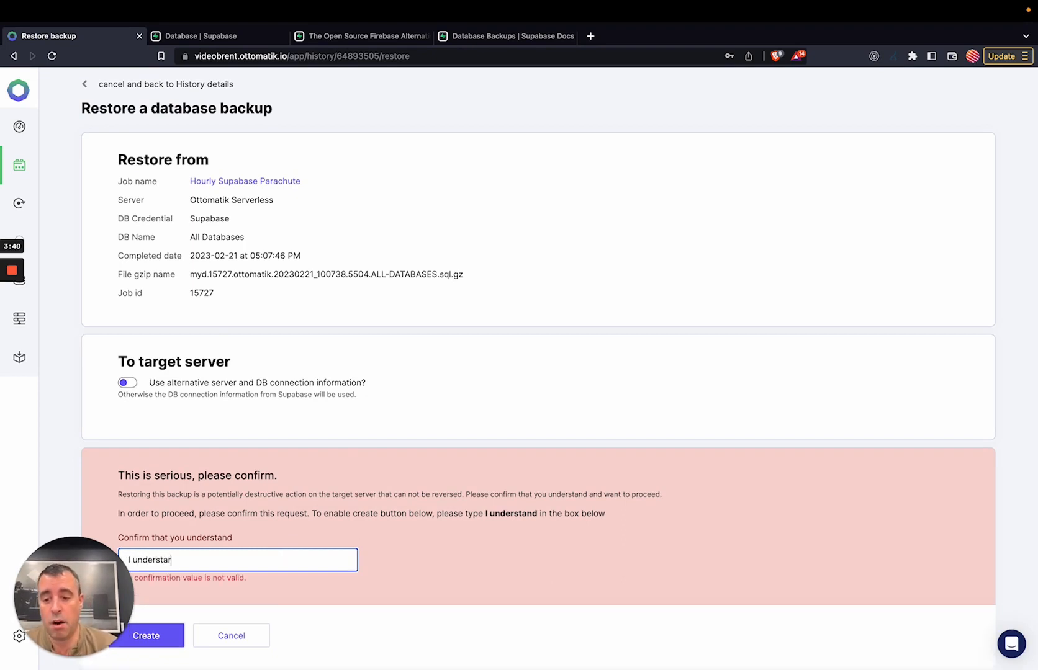
{"action": "left_click", "coordinate": [167, 625]}
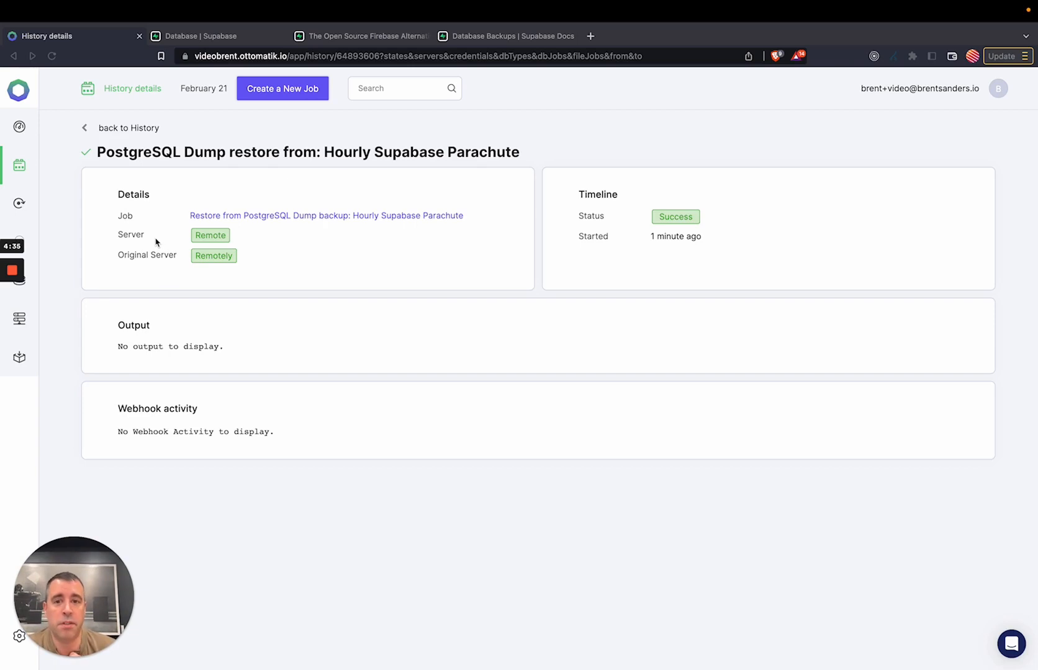
{"action": "mouse_move", "coordinate": [14, 272]}
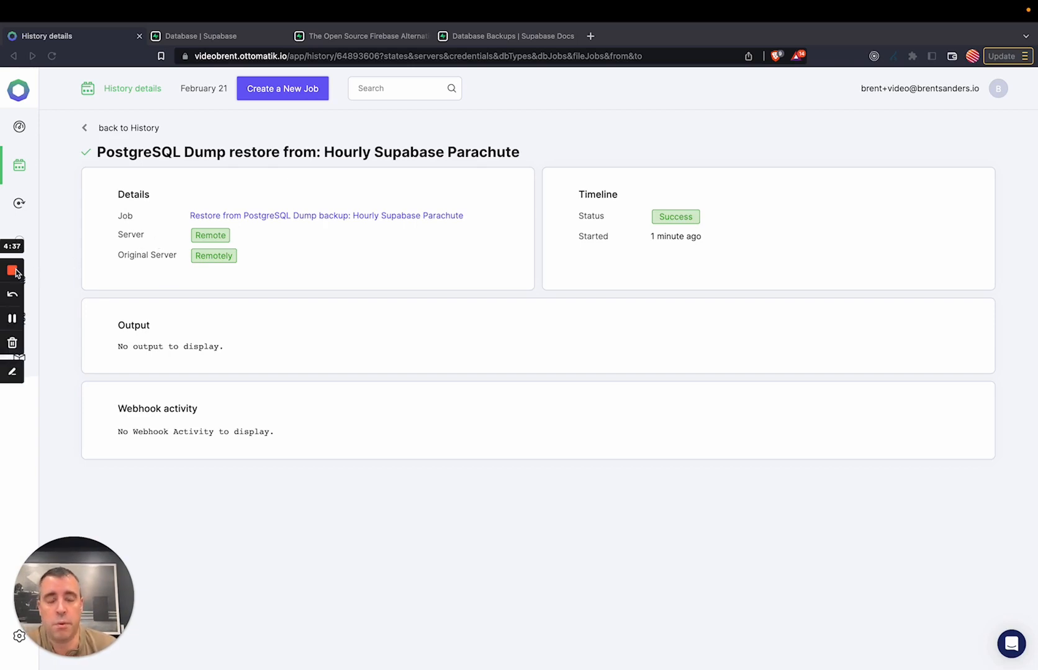